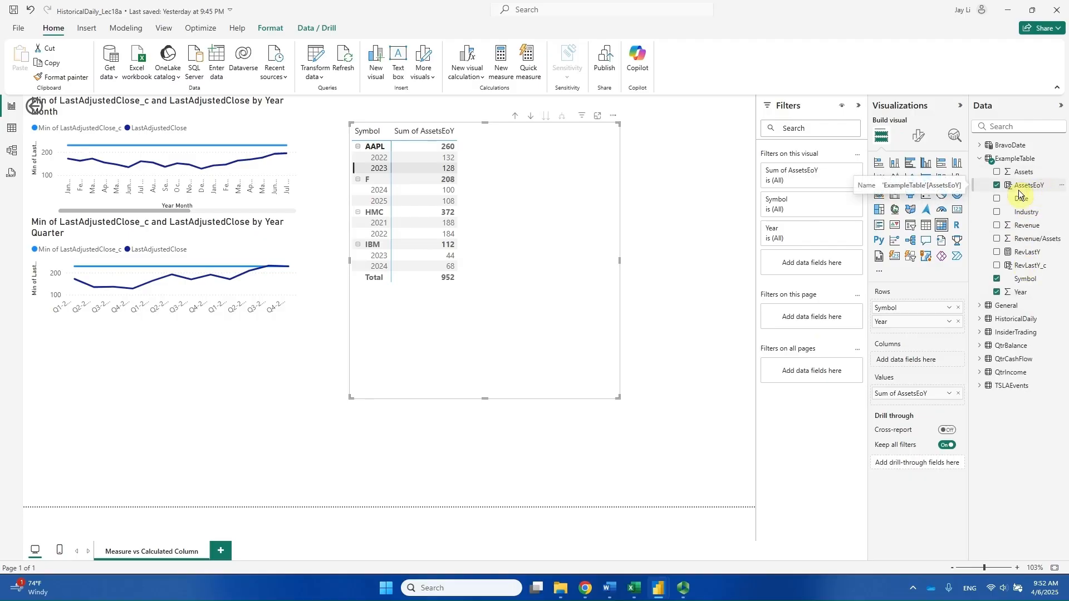
Add AssetsEoY to the matrix values a second time and aggregate the new entry as Count.
{"action": "left_click_drag", "start_coordinate": [1031, 189], "coordinate": [908, 402]}
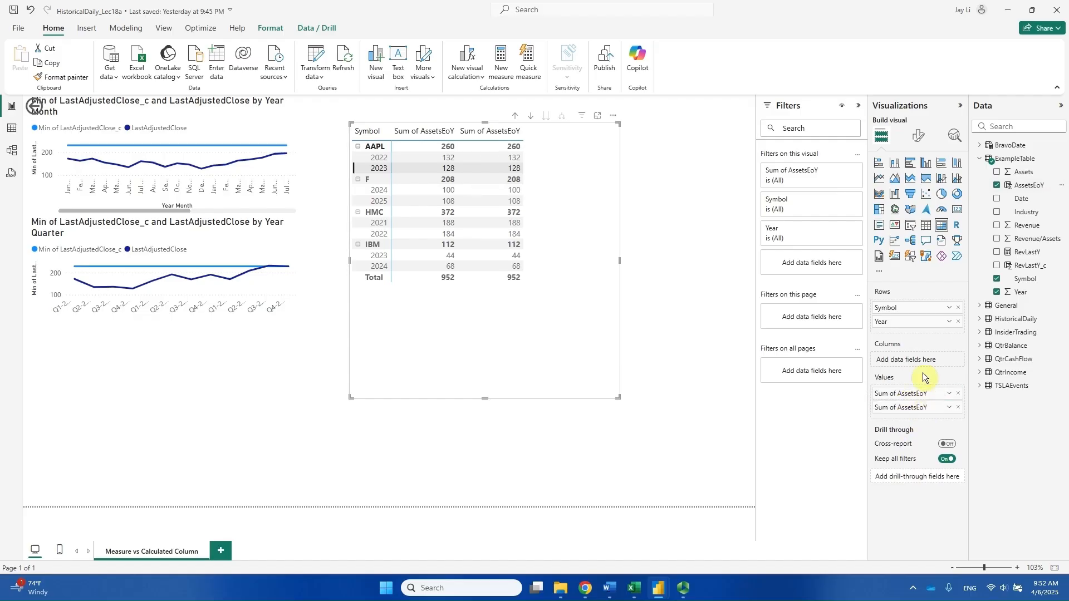
{"action": "left_click", "coordinate": [950, 407]}
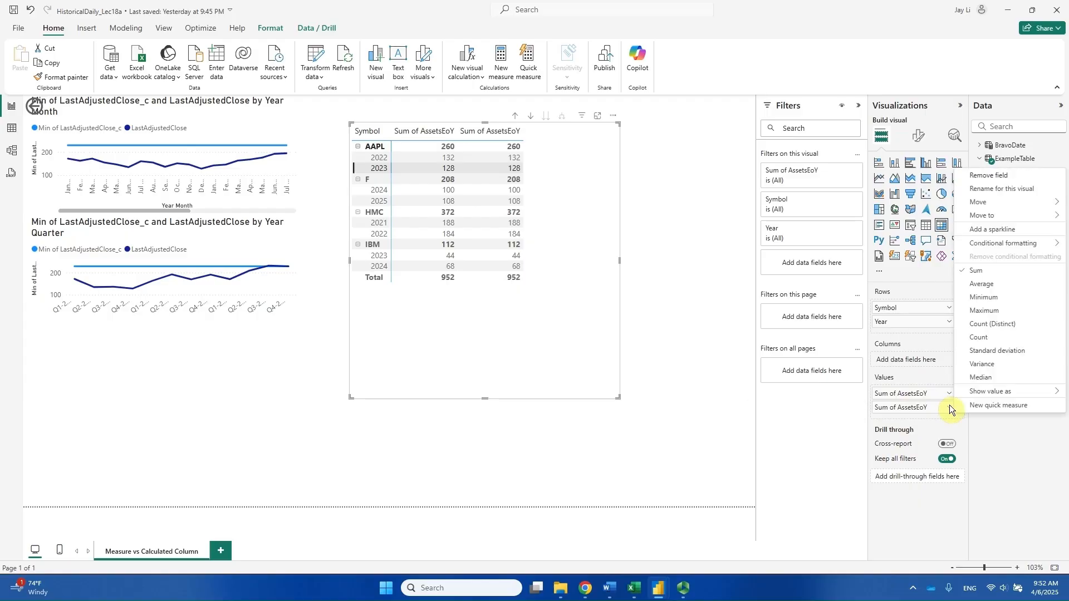
{"action": "left_click", "coordinate": [1011, 337]}
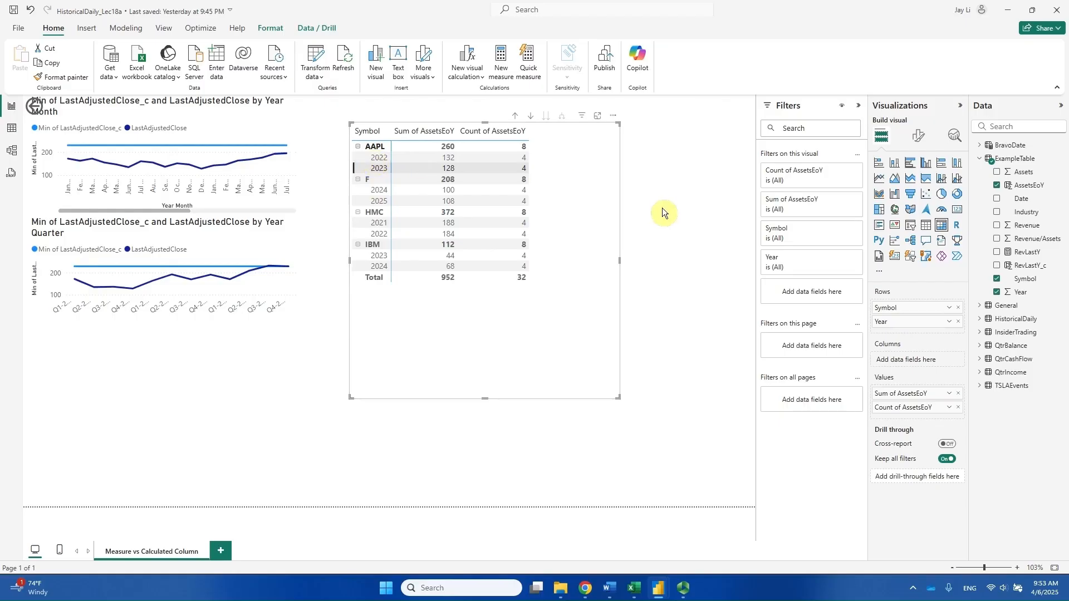
Switch to experiments.xlsx in Excel and select rows 2 to 5, the AAPL 2022 records, to check the matrix count.
{"action": "left_click", "coordinate": [634, 588]}
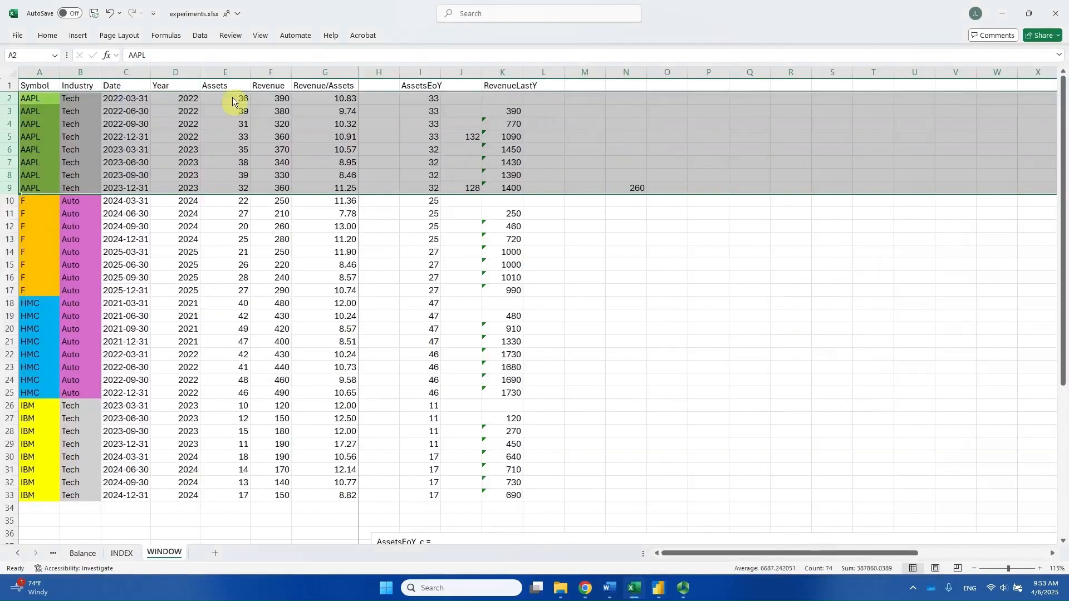
{"action": "left_click", "coordinate": [8, 100]}
{"action": "left_click_drag", "start_coordinate": [8, 99], "coordinate": [55, 139]}
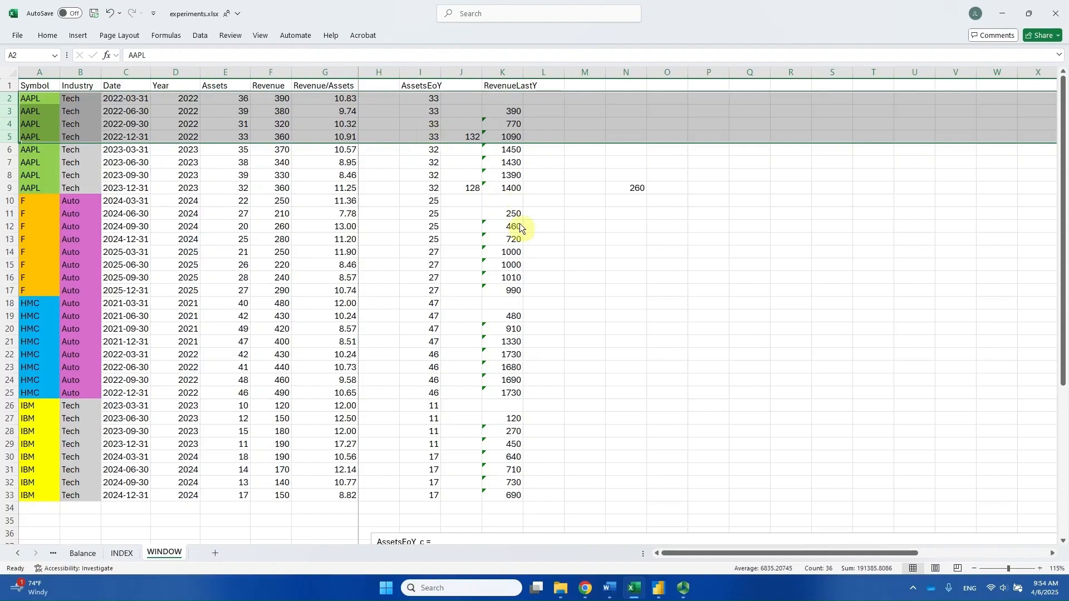
Return to Power BI, add AssetsEoY to the matrix values a third time and aggregate it as Minimum.
{"action": "key", "text": "alt+Tab"}
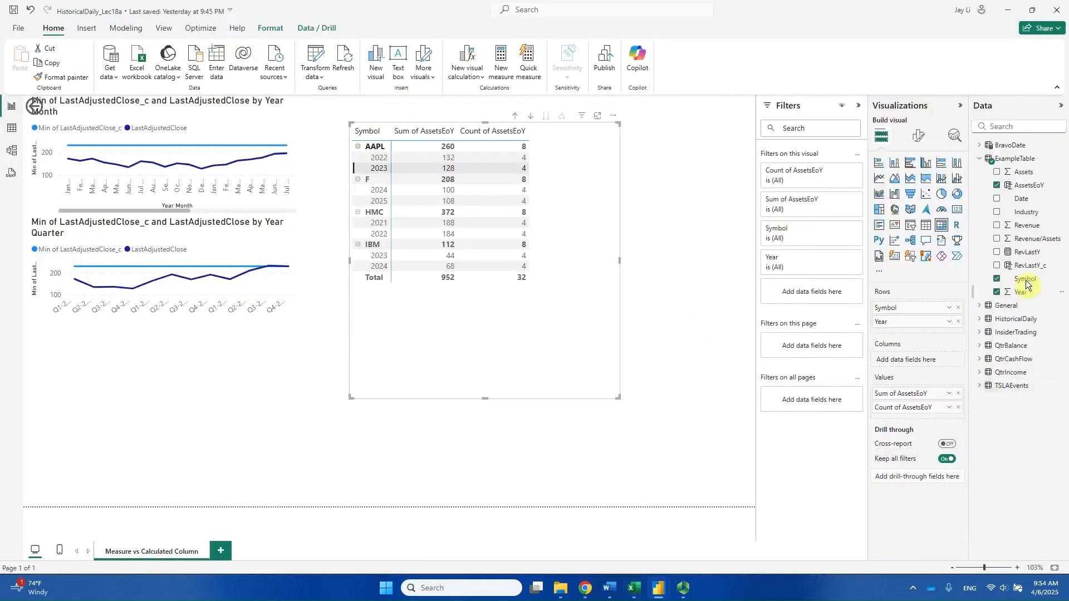
{"action": "left_click_drag", "start_coordinate": [1026, 195], "coordinate": [931, 418]}
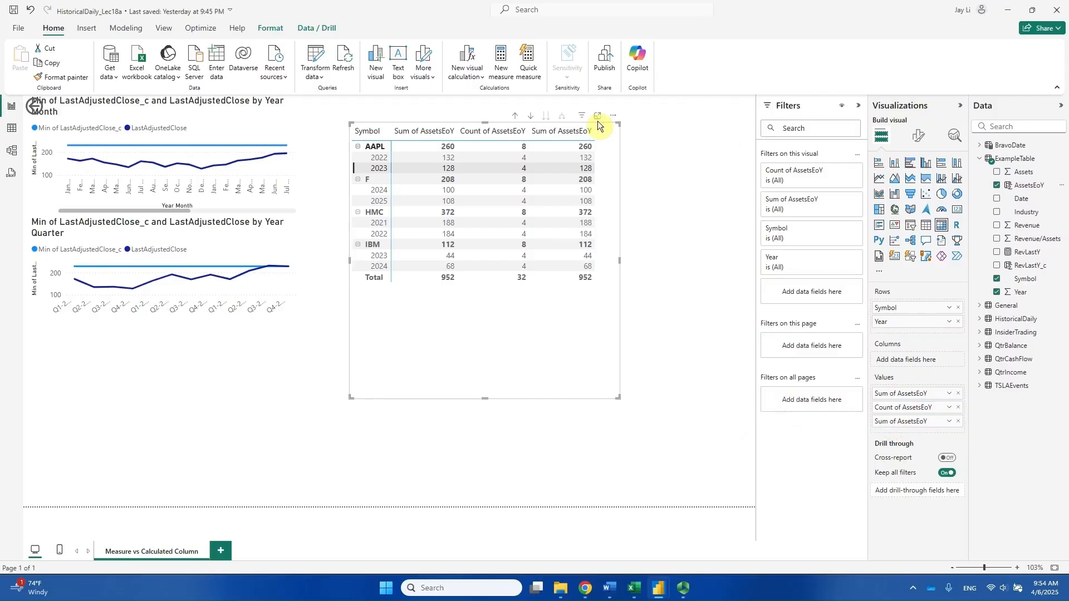
{"action": "left_click", "coordinate": [949, 421]}
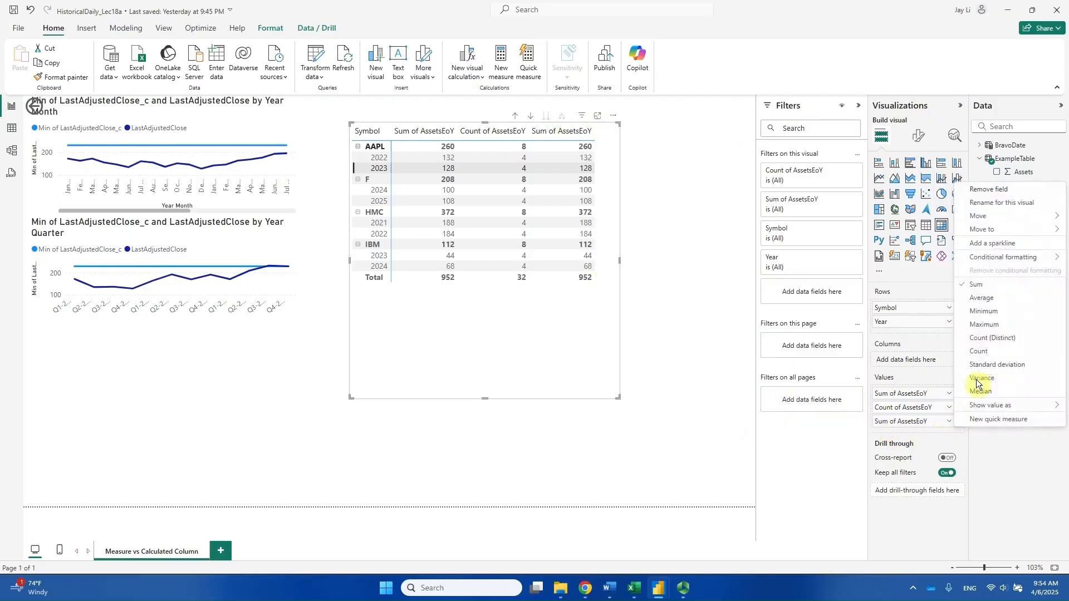
{"action": "left_click", "coordinate": [1000, 312]}
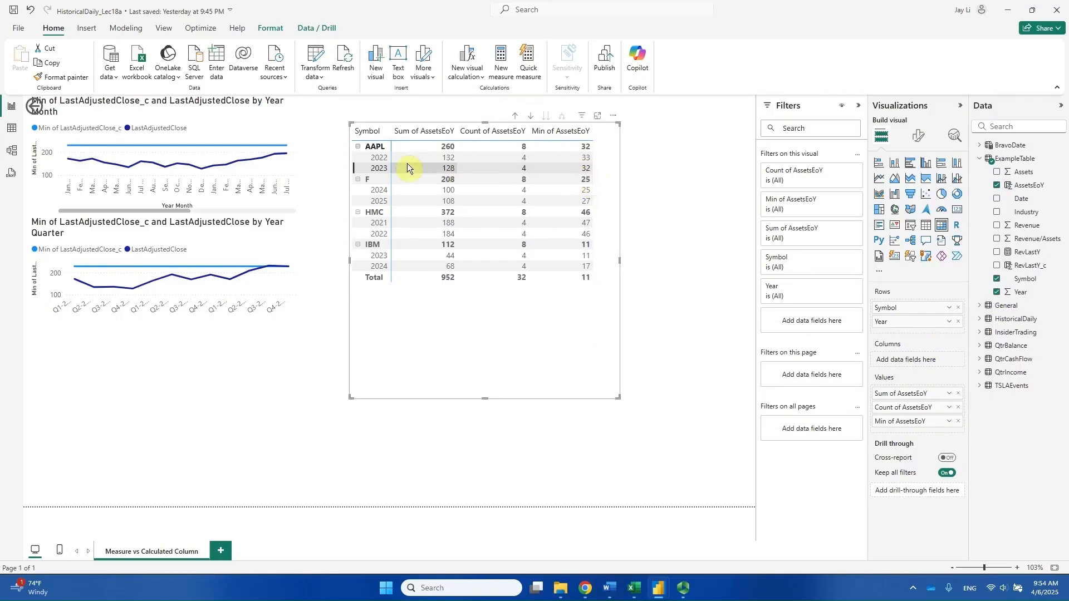
Compare the AAPL 2022, 2023 and subtotal minimums in the matrix with the AssetsEoY values in Excel rows 2 to 9.
{"action": "left_click", "coordinate": [359, 158]}
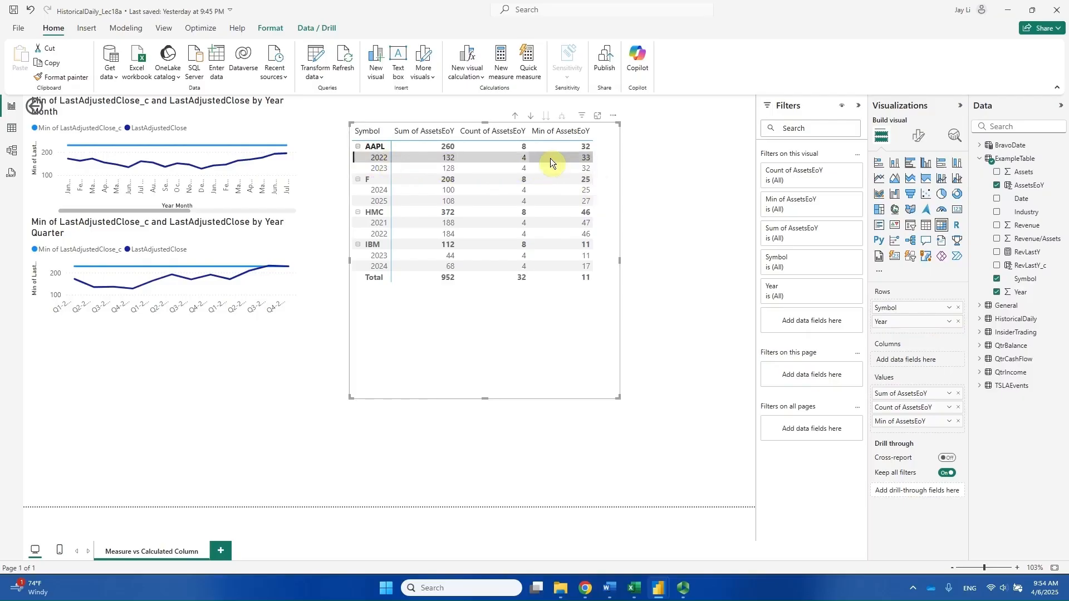
{"action": "left_click", "coordinate": [365, 168]}
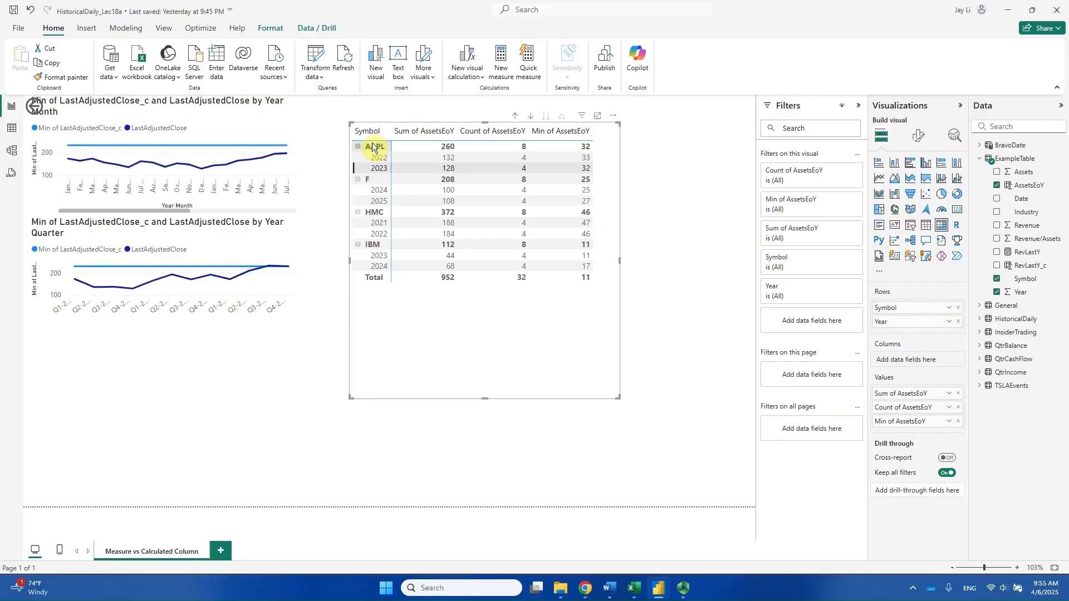
{"action": "key", "text": "alt+Tab"}
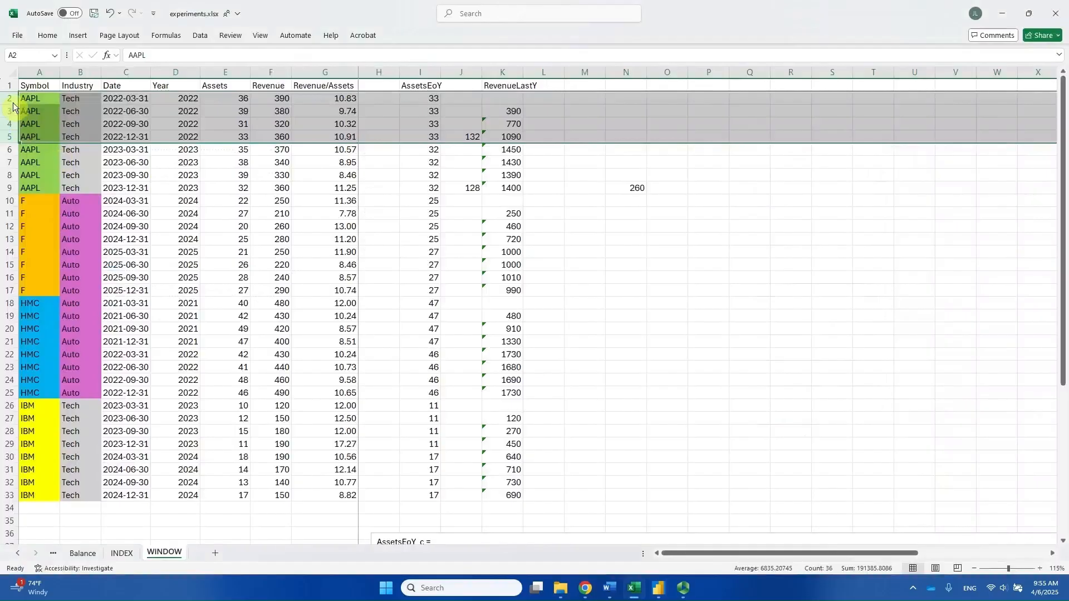
{"action": "left_click_drag", "start_coordinate": [8, 100], "coordinate": [7, 188]}
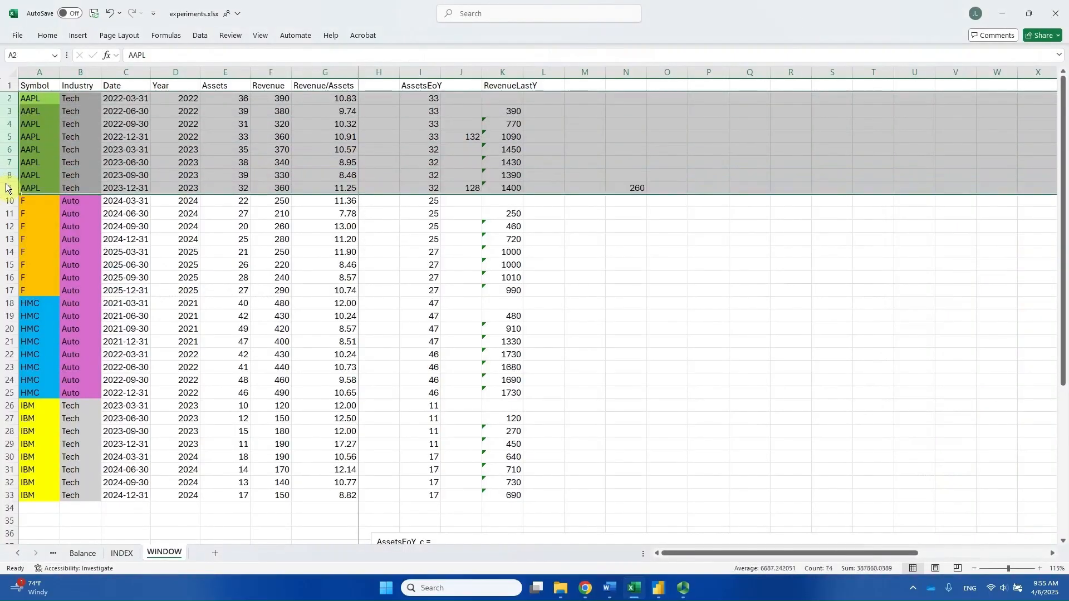
{"action": "key", "text": "alt+Tab"}
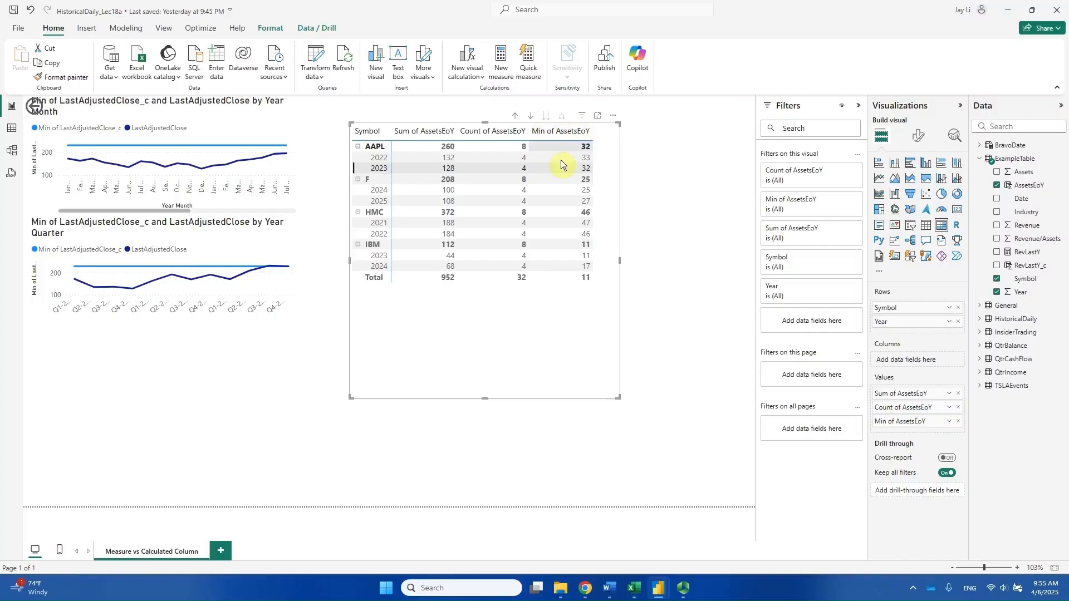
{"action": "key", "text": "alt+Tab"}
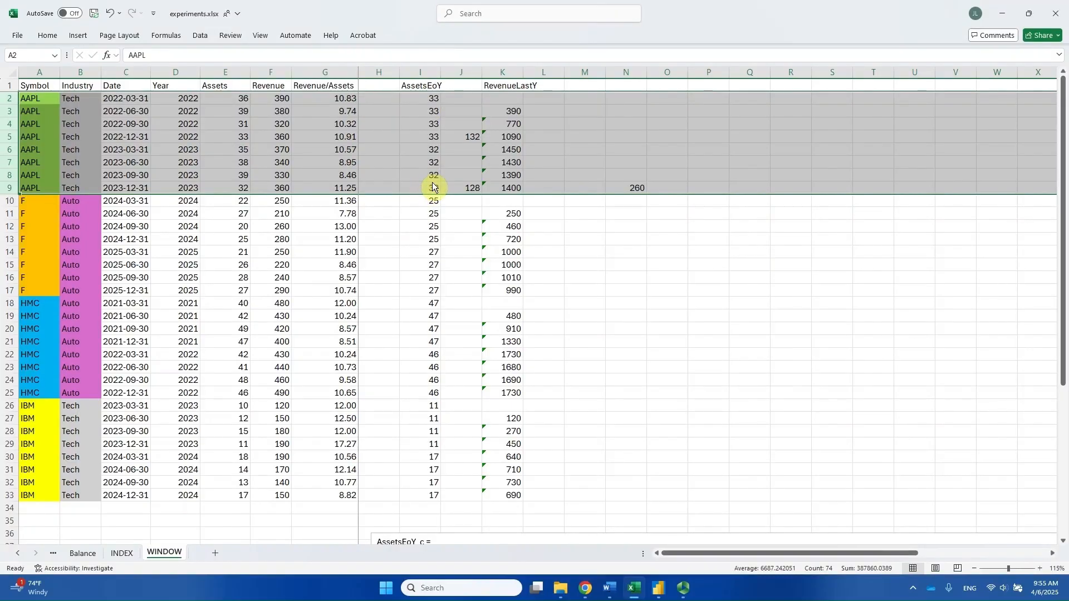
{"action": "key", "text": "alt+Tab"}
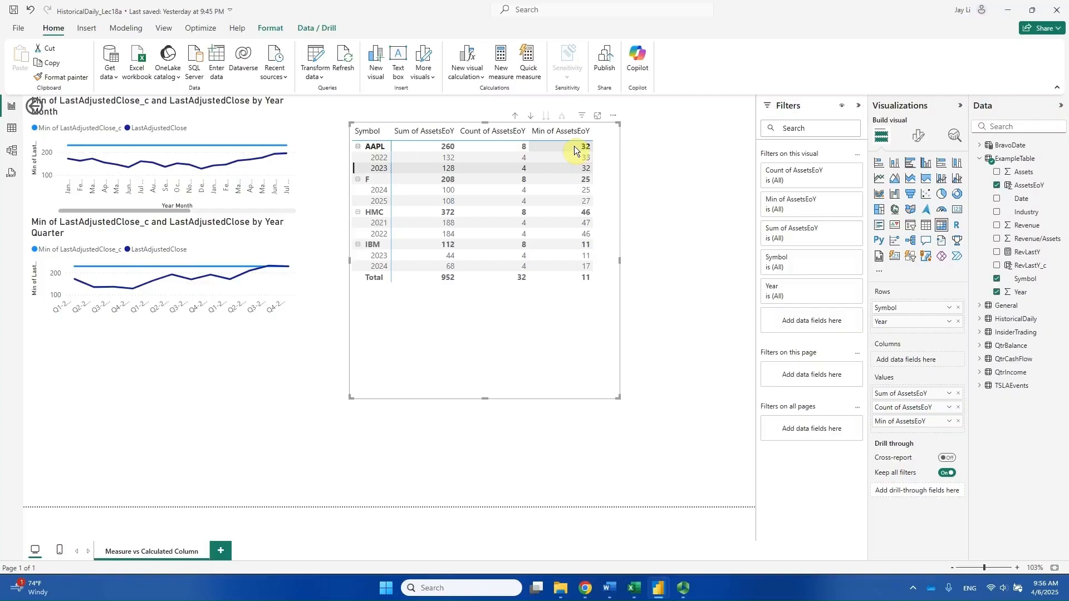
{"action": "key", "text": "alt+Tab"}
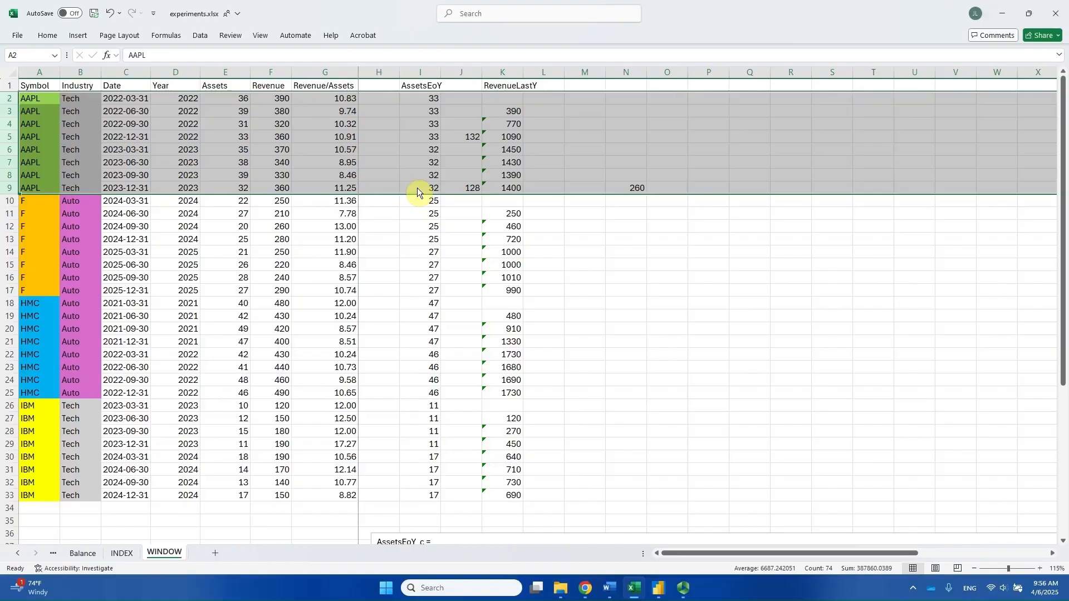
{"action": "key", "text": "alt+Tab"}
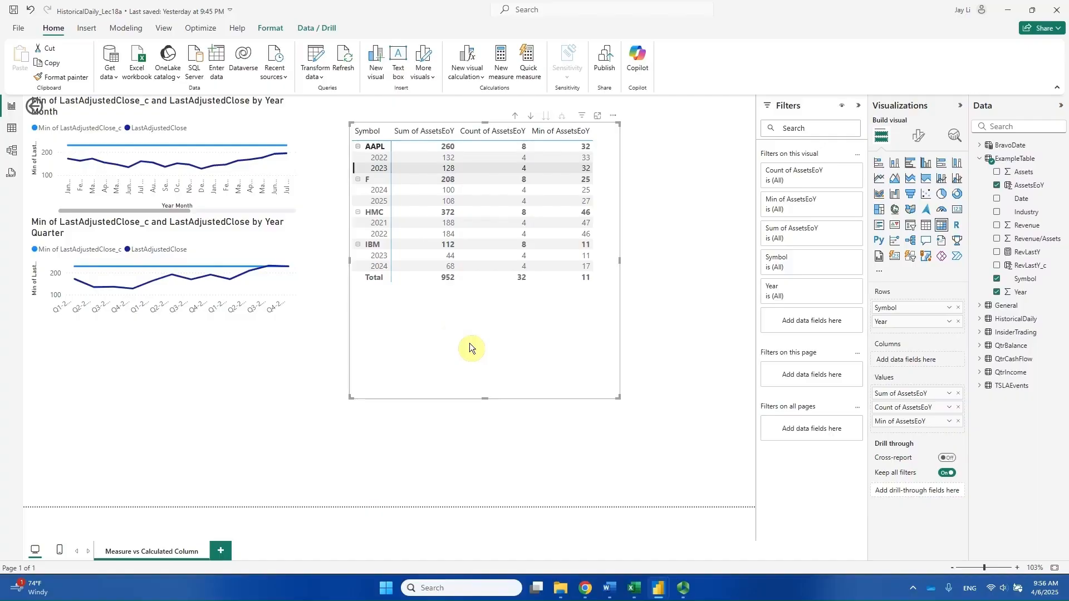
Highlight the F 2024 row in the matrix and select its source records, rows 10 to 13, in Excel.
{"action": "left_click", "coordinate": [369, 224]}
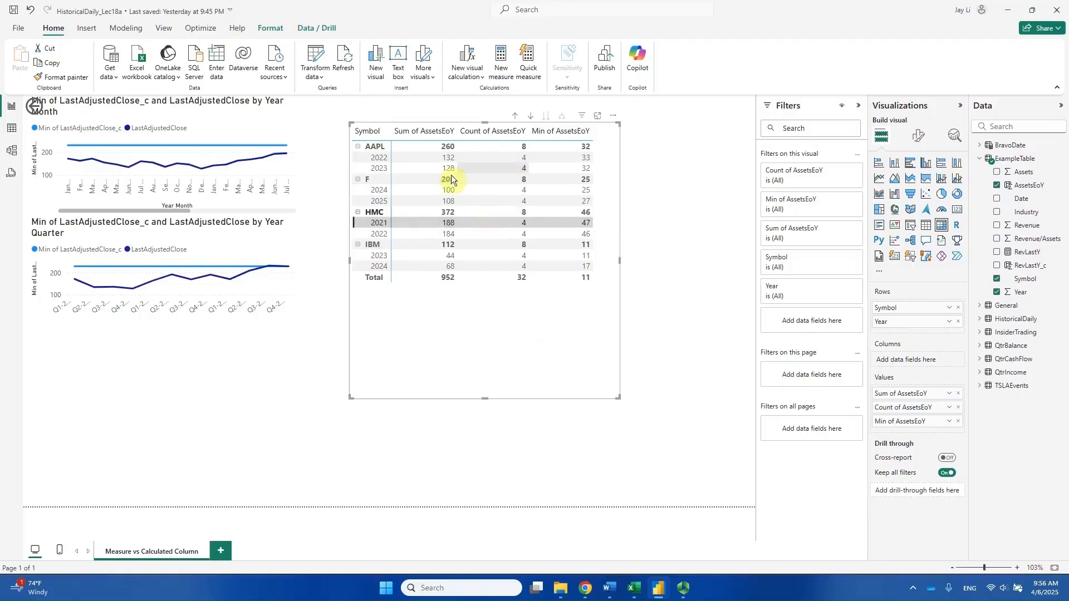
{"action": "left_click", "coordinate": [383, 177]}
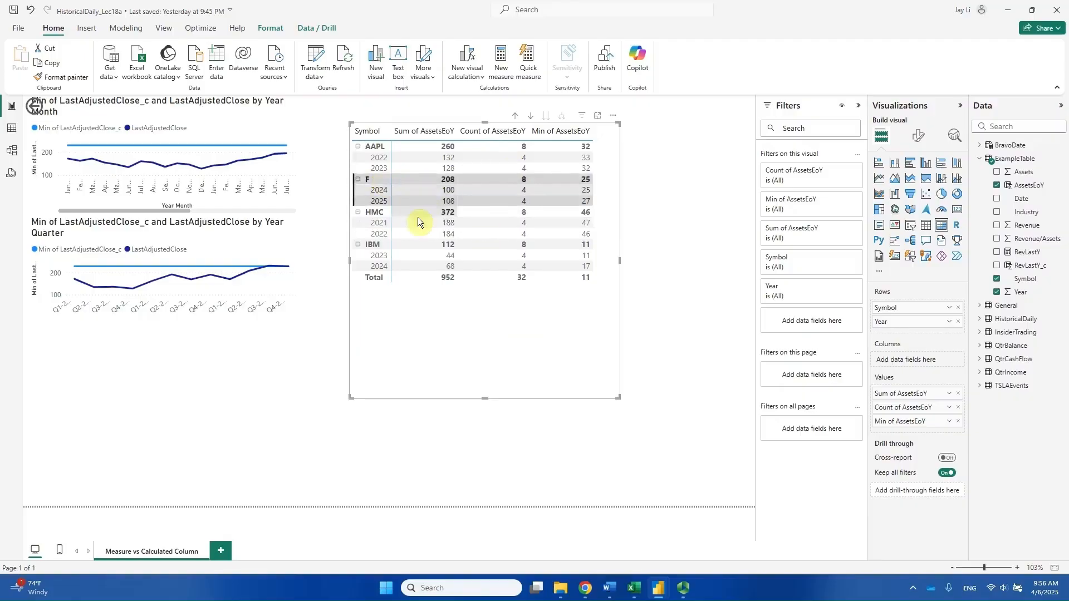
{"action": "left_click", "coordinate": [363, 189]}
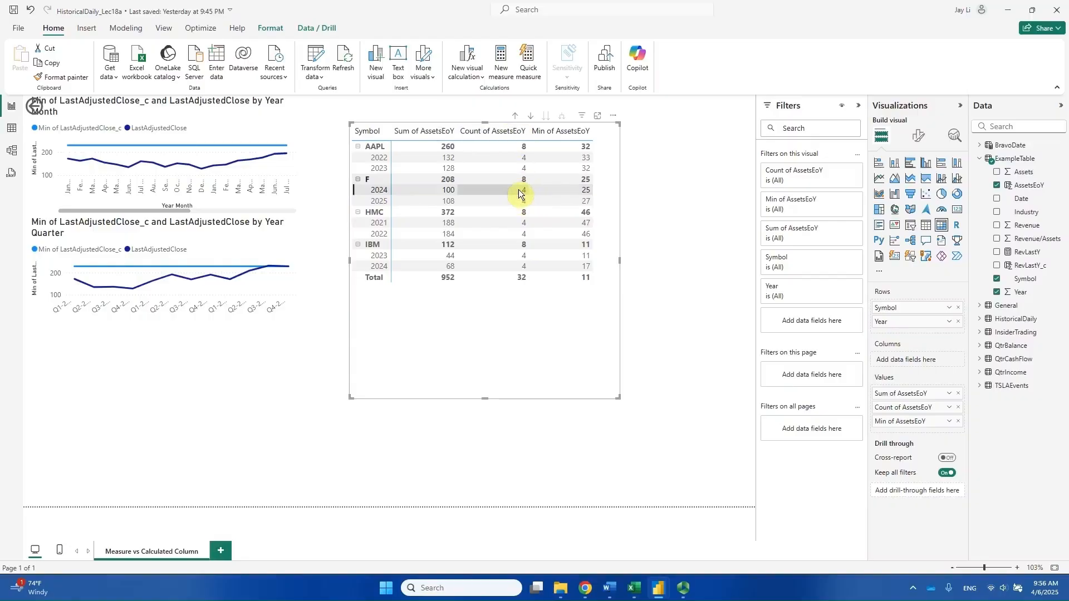
{"action": "key", "text": "alt+Tab"}
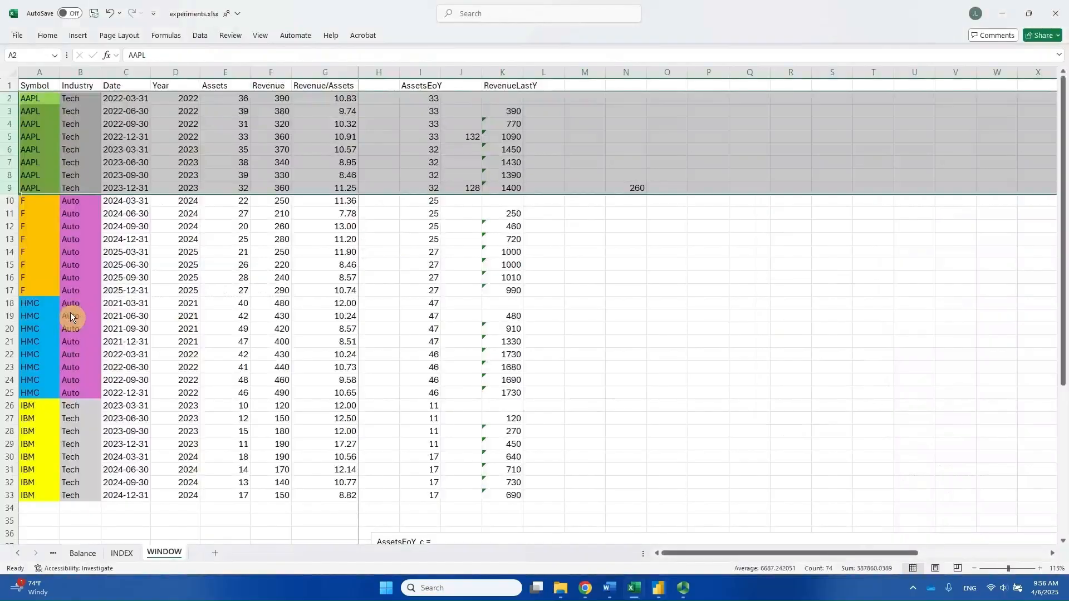
{"action": "left_click_drag", "start_coordinate": [9, 202], "coordinate": [12, 239]}
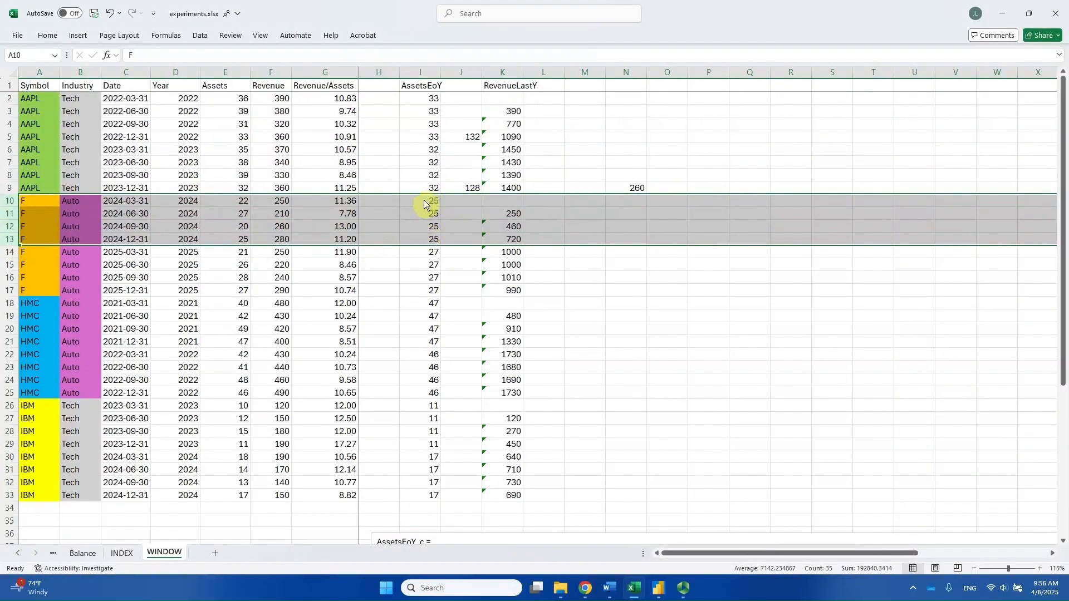
Check the F 2024 count of AssetsEoY in the Power BI matrix against the selected Excel rows.
{"action": "key", "text": "alt+Tab"}
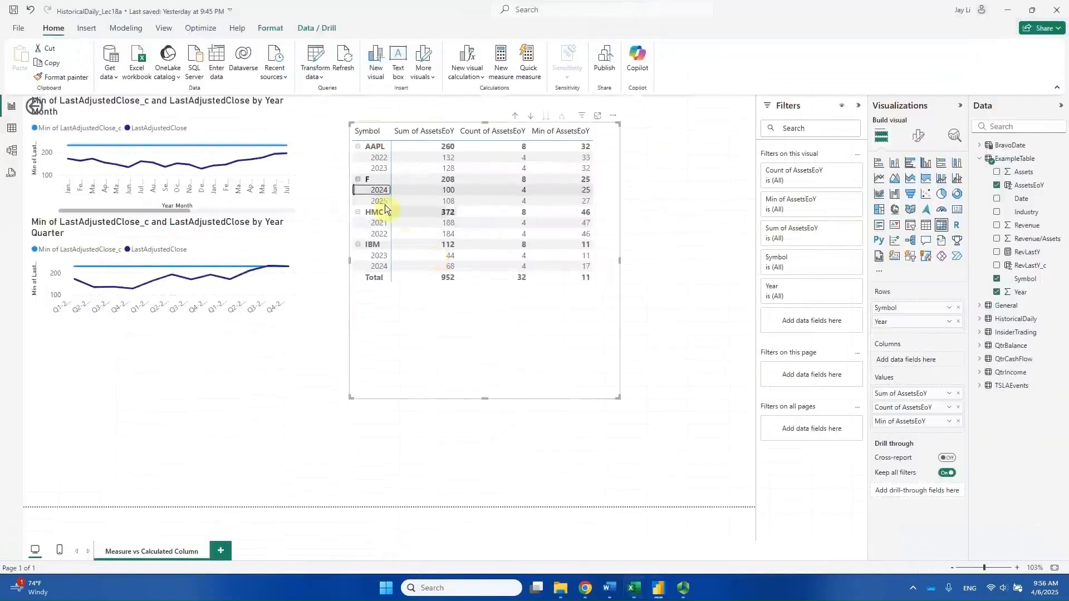
{"action": "left_click", "coordinate": [370, 192]}
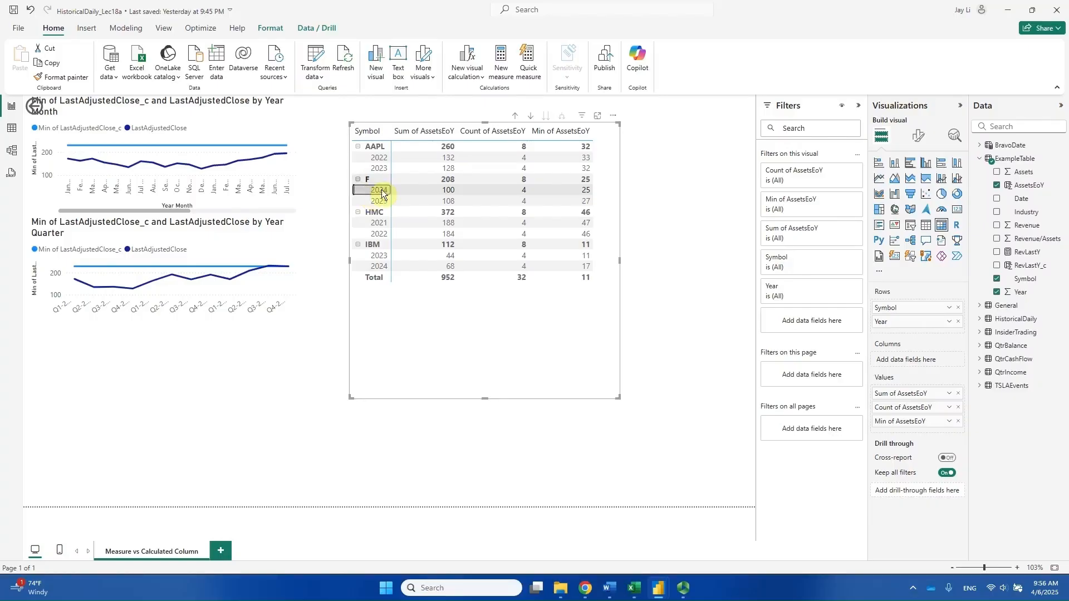
{"action": "key", "text": "alt+Tab"}
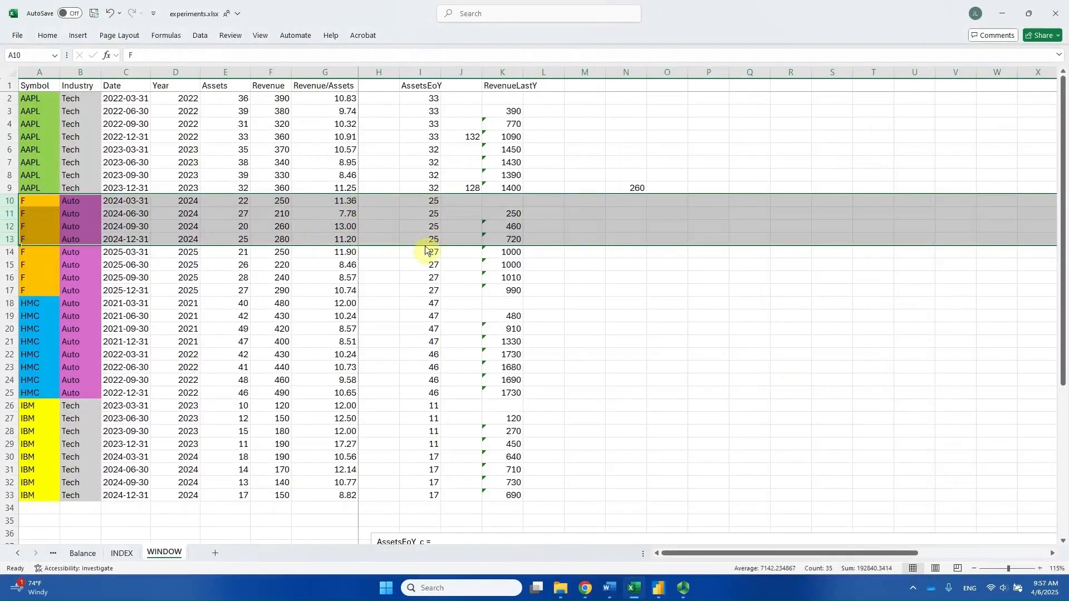
{"action": "key", "text": "alt+Tab"}
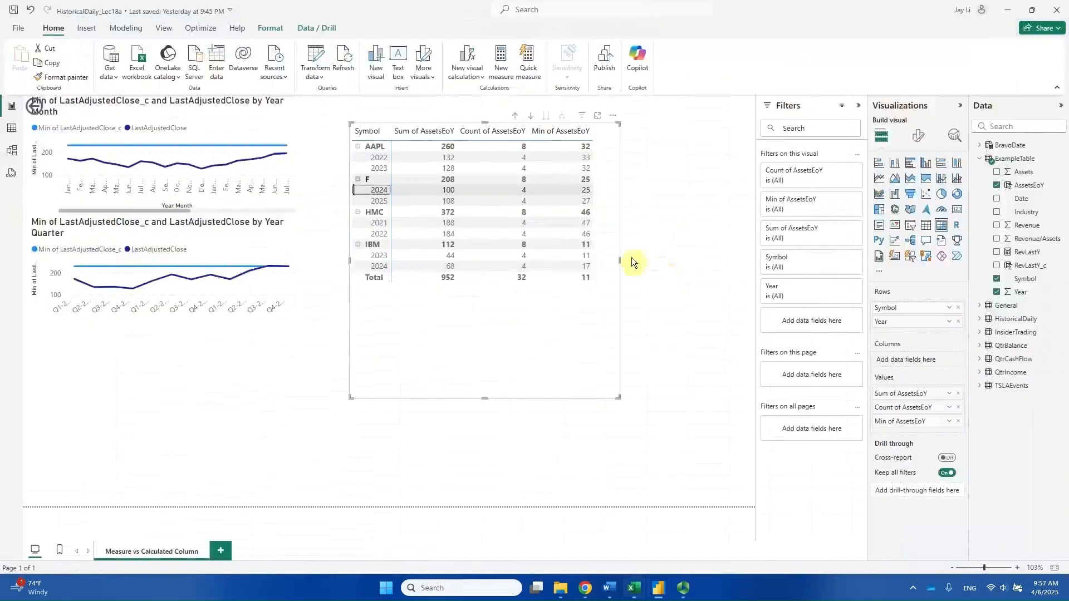
{"action": "left_click", "coordinate": [503, 194]}
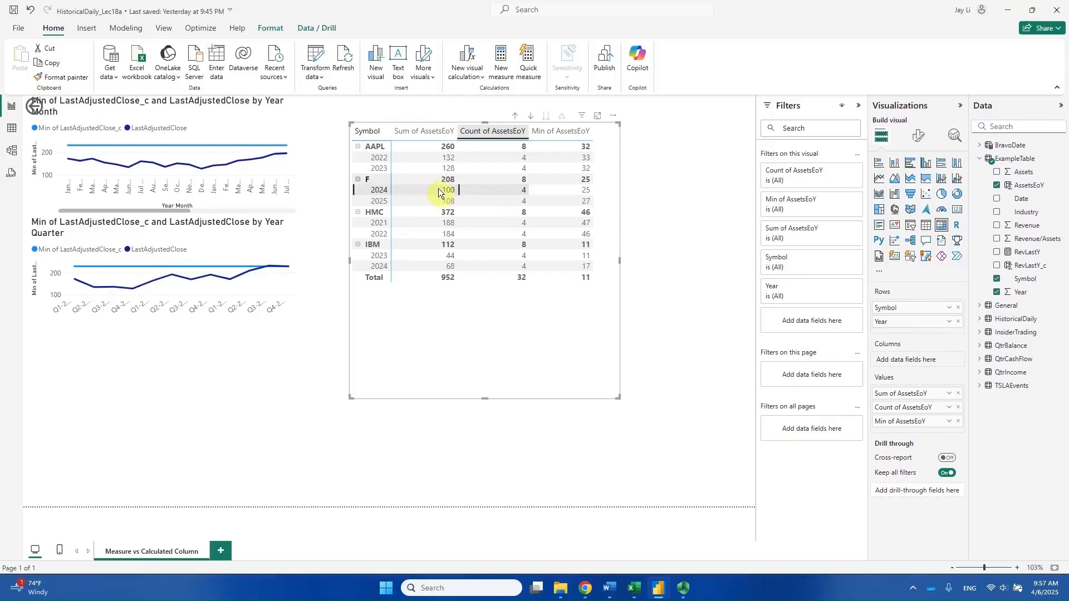
{"action": "key", "text": "alt+Tab"}
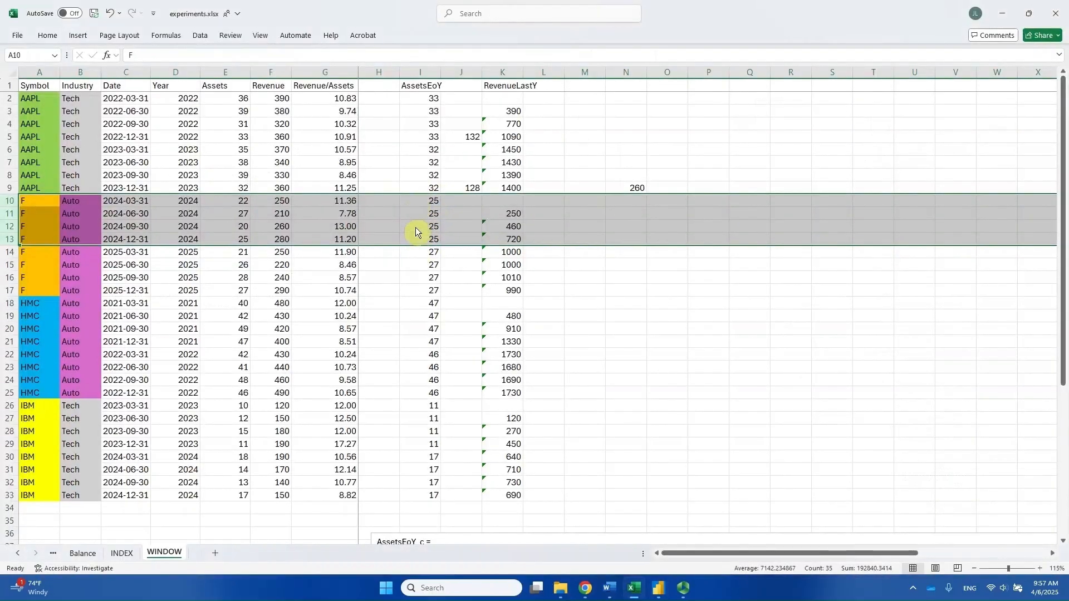
{"action": "key", "text": "alt+Tab"}
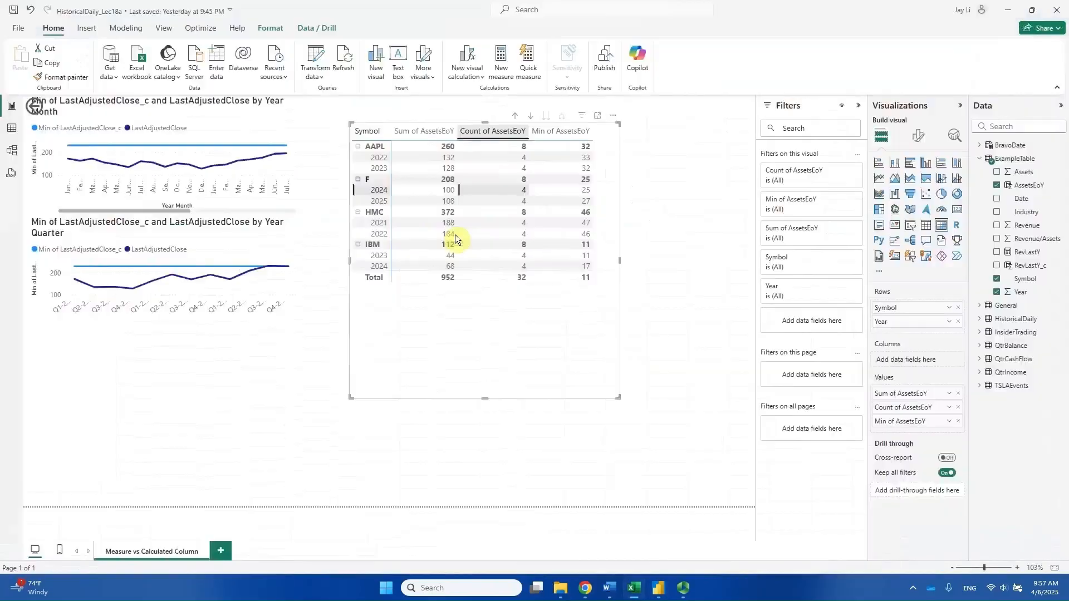
Check the F 2024 sum and minimum of AssetsEoY in the matrix against the selected Excel rows.
{"action": "left_click", "coordinate": [439, 194]}
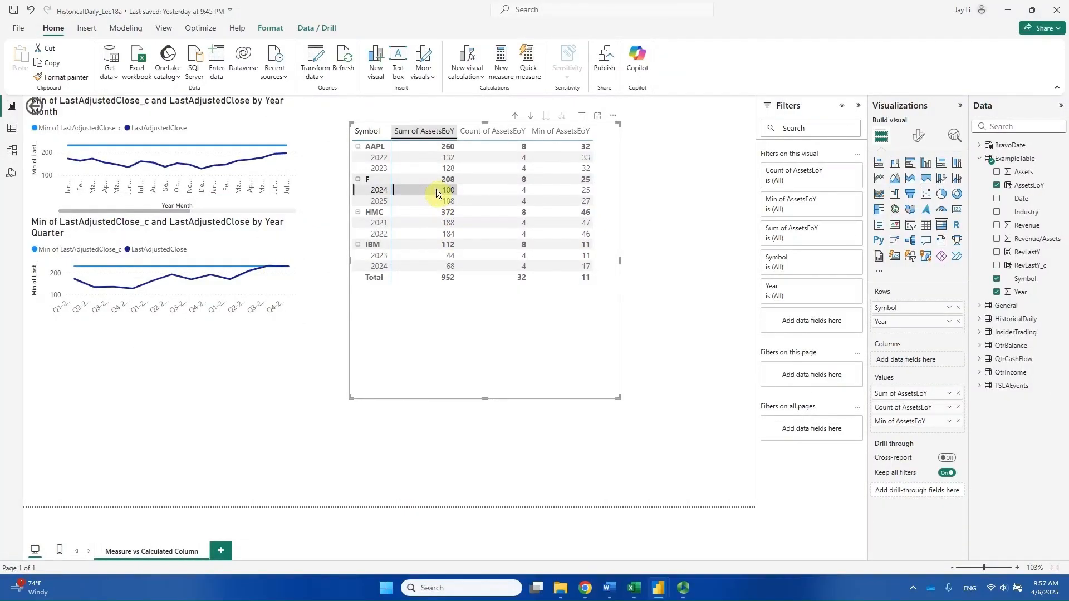
{"action": "key", "text": "alt+Tab"}
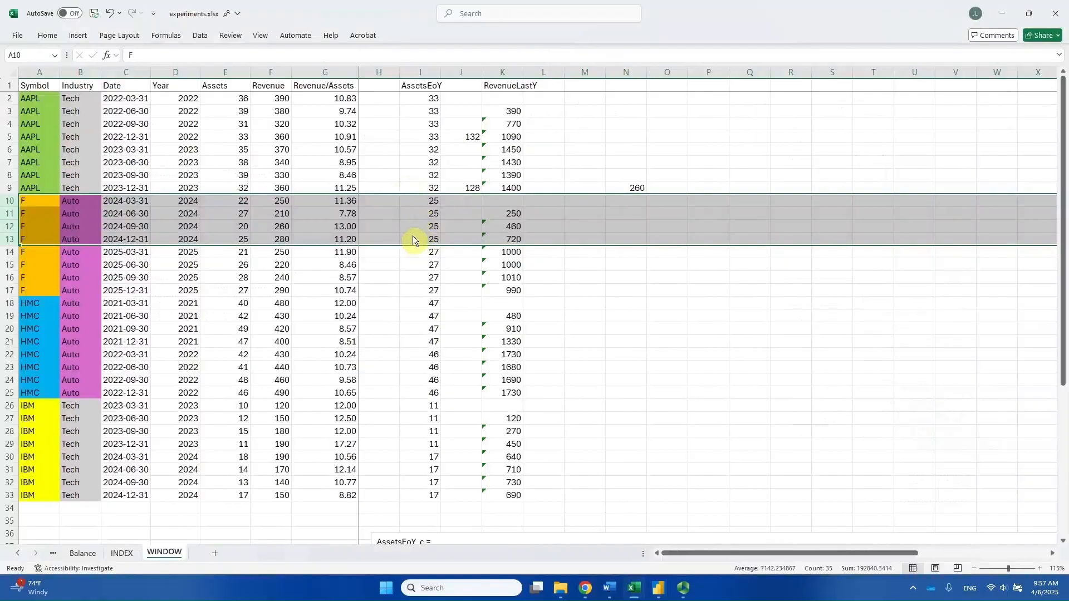
{"action": "key", "text": "alt+Tab"}
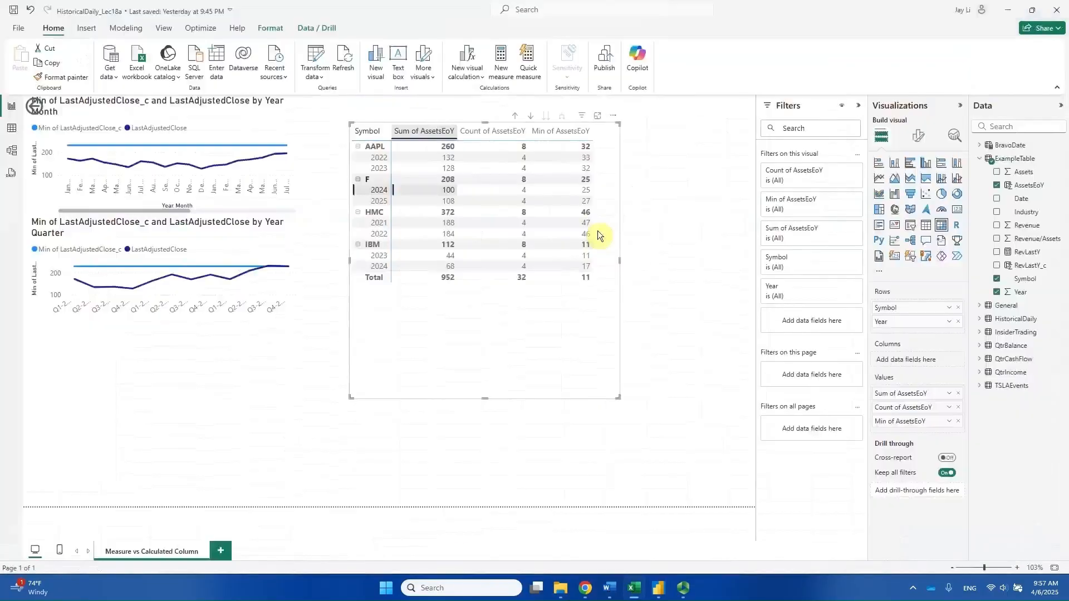
{"action": "left_click", "coordinate": [573, 189]}
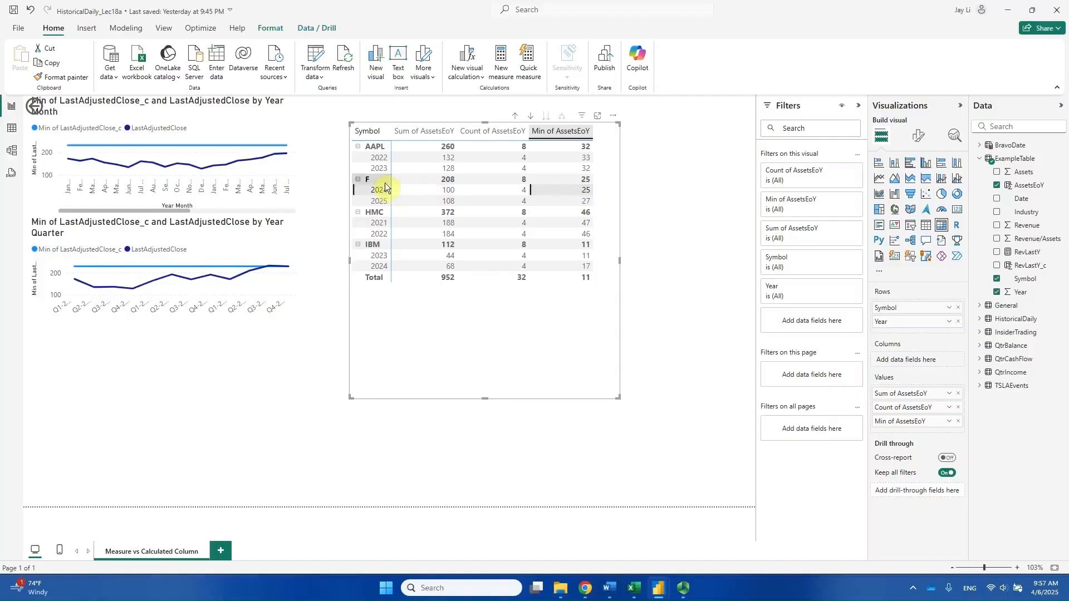
{"action": "key", "text": "alt+Tab"}
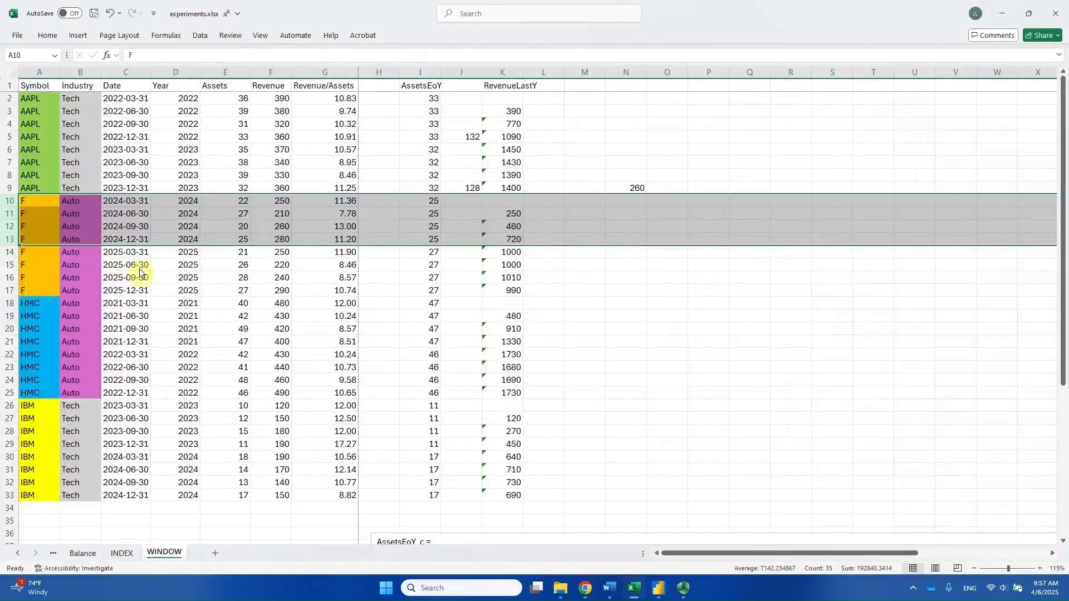
Select the F 2025 records, rows 14 to 17, in Excel and compare their AssetsEoY values with the F 2025 row of the Power BI matrix.
{"action": "left_click_drag", "start_coordinate": [10, 257], "coordinate": [8, 290]}
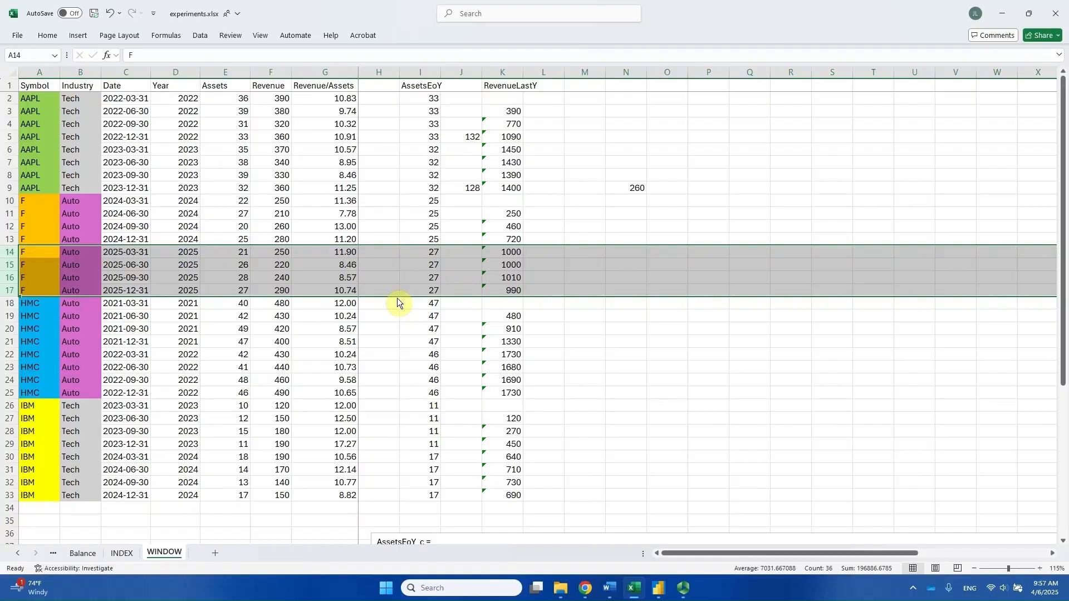
{"action": "key", "text": "alt+Tab"}
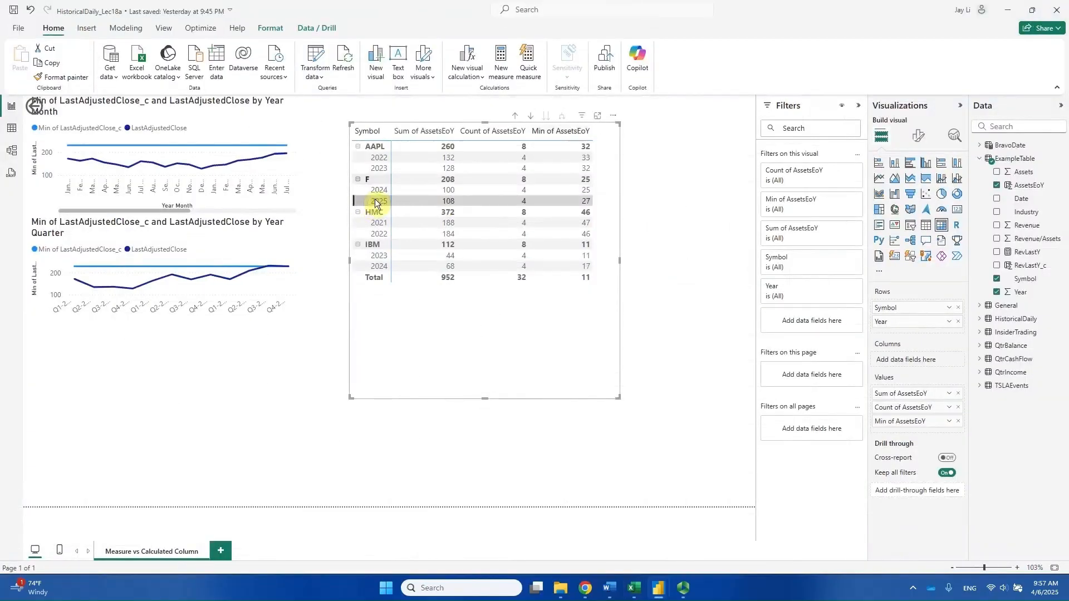
{"action": "key", "text": "alt+Tab"}
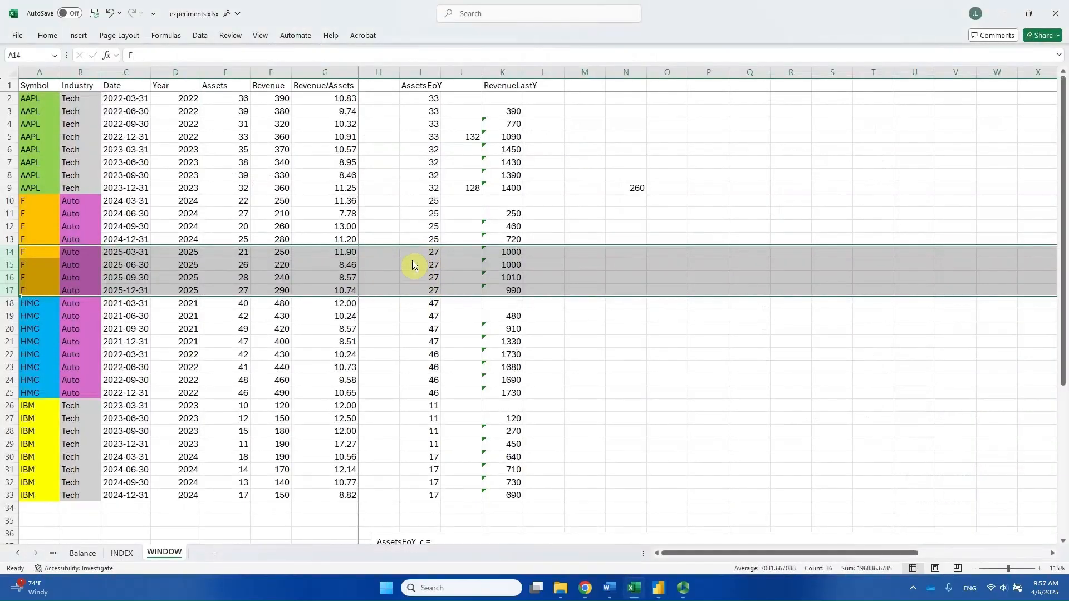
{"action": "key", "text": "alt+Tab"}
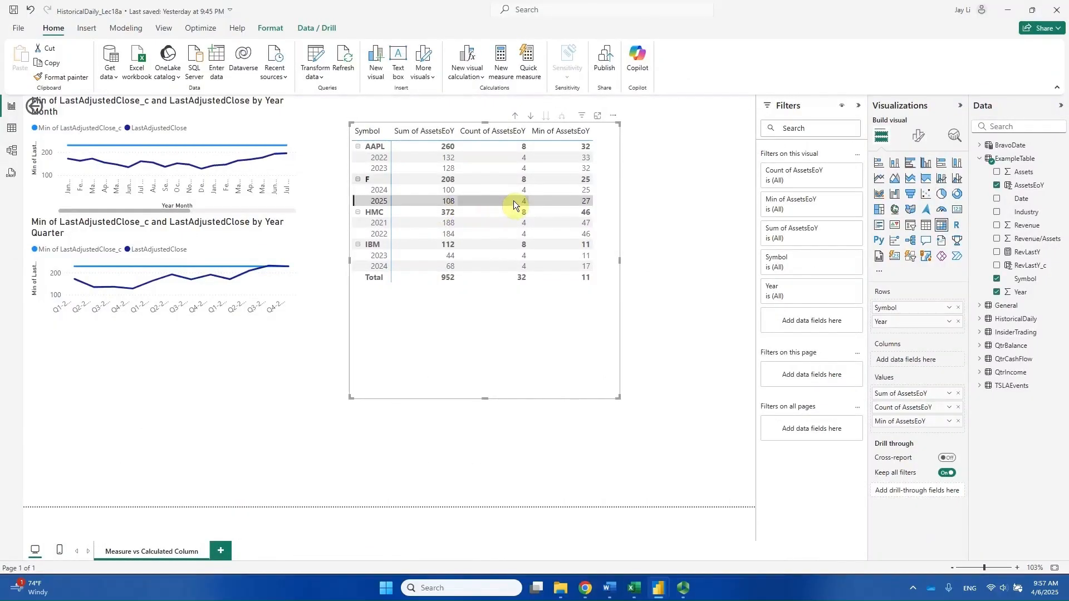
{"action": "key", "text": "alt+Tab"}
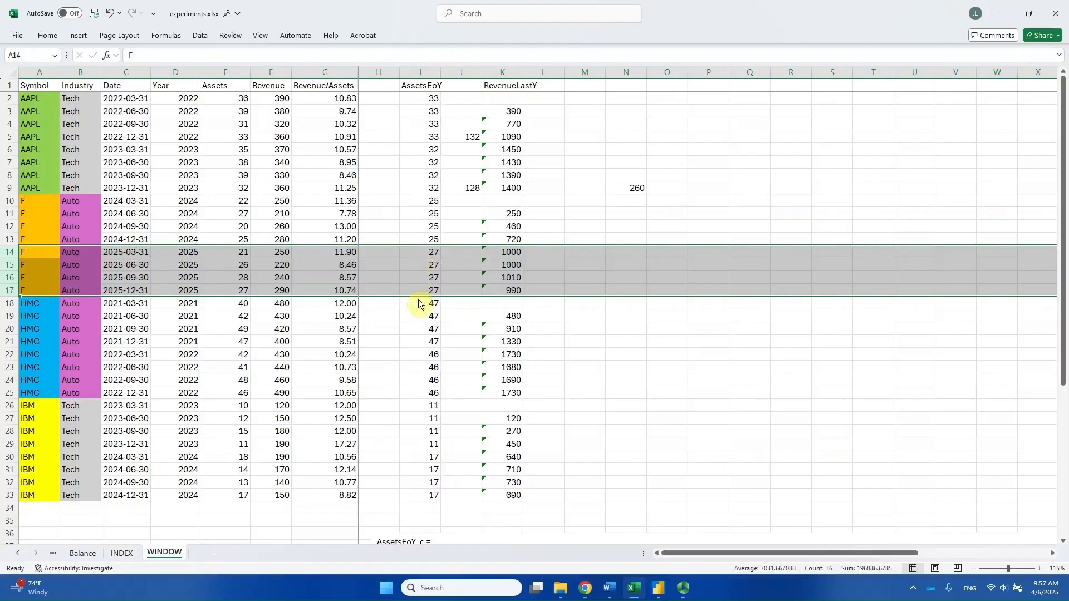
Locate the F subtotal in the Power BI matrix and select all of its source records, rows 10 to 17, in Excel.
{"action": "key", "text": "alt+Tab"}
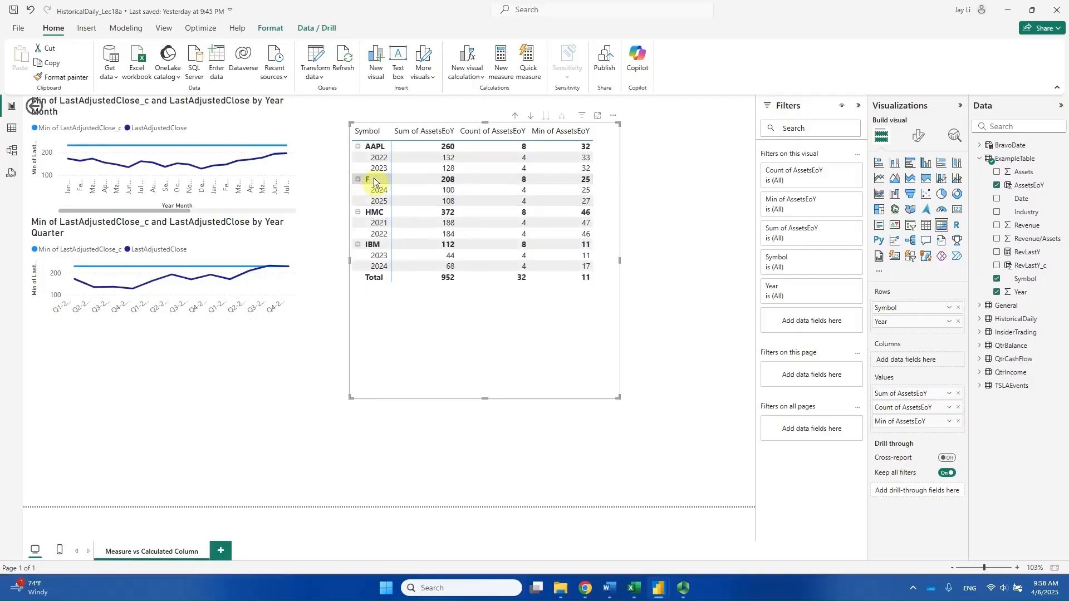
{"action": "key", "text": "alt+Tab"}
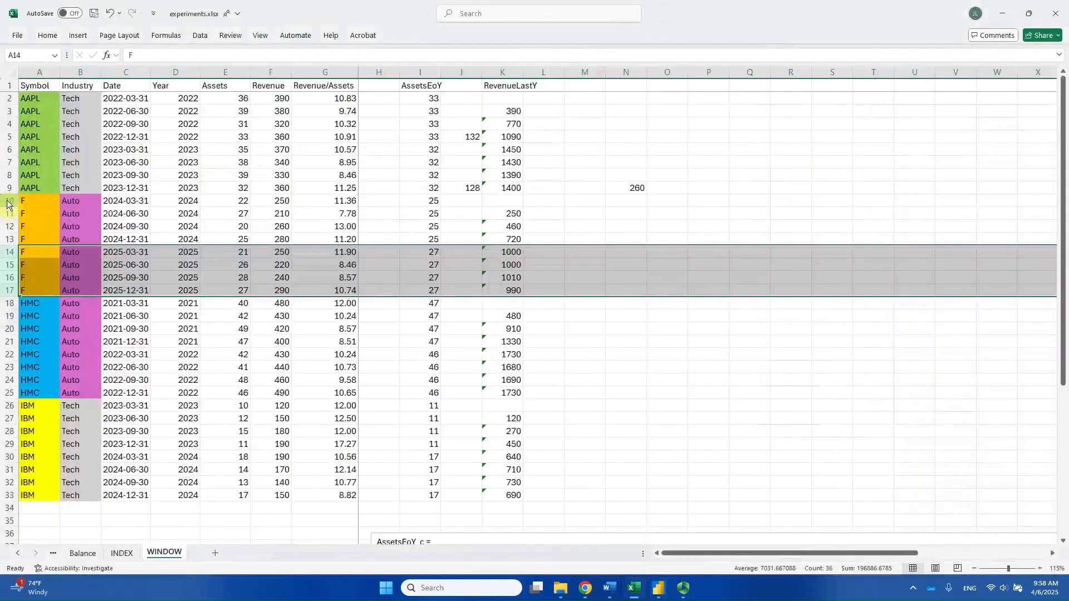
{"action": "left_click_drag", "start_coordinate": [9, 201], "coordinate": [6, 297]}
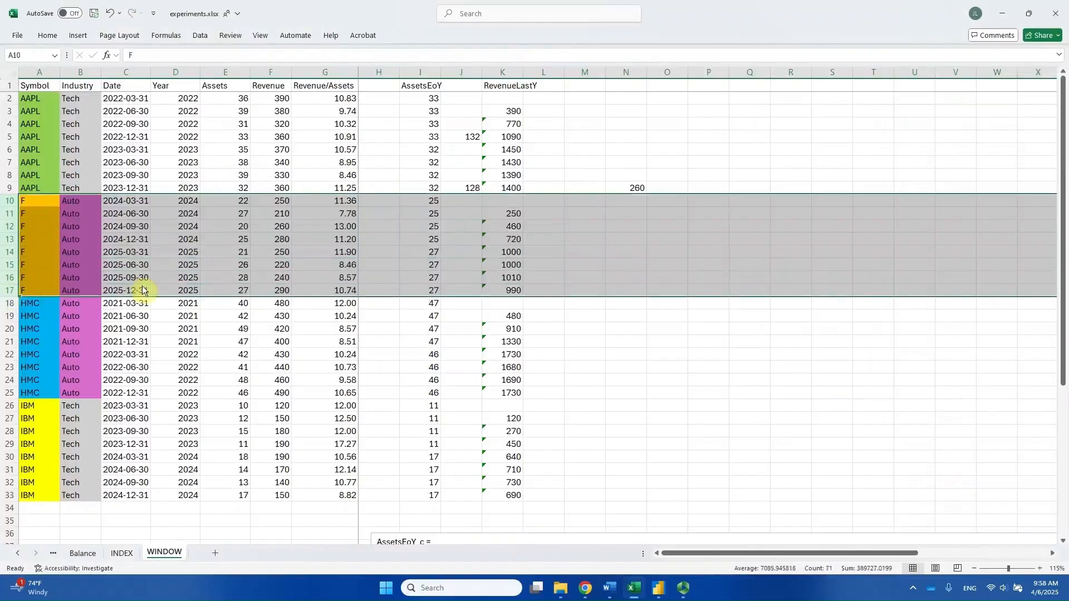
Check the F subtotal's sum and minimum of AssetsEoY in the matrix against the selected Excel rows.
{"action": "key", "text": "alt+Tab"}
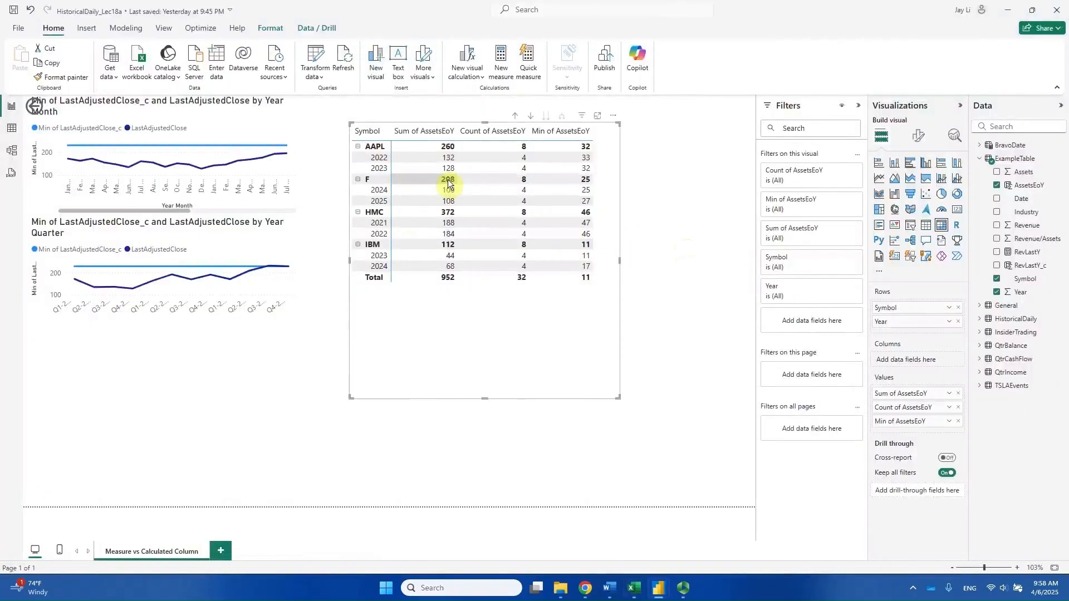
{"action": "key", "text": "alt+Tab"}
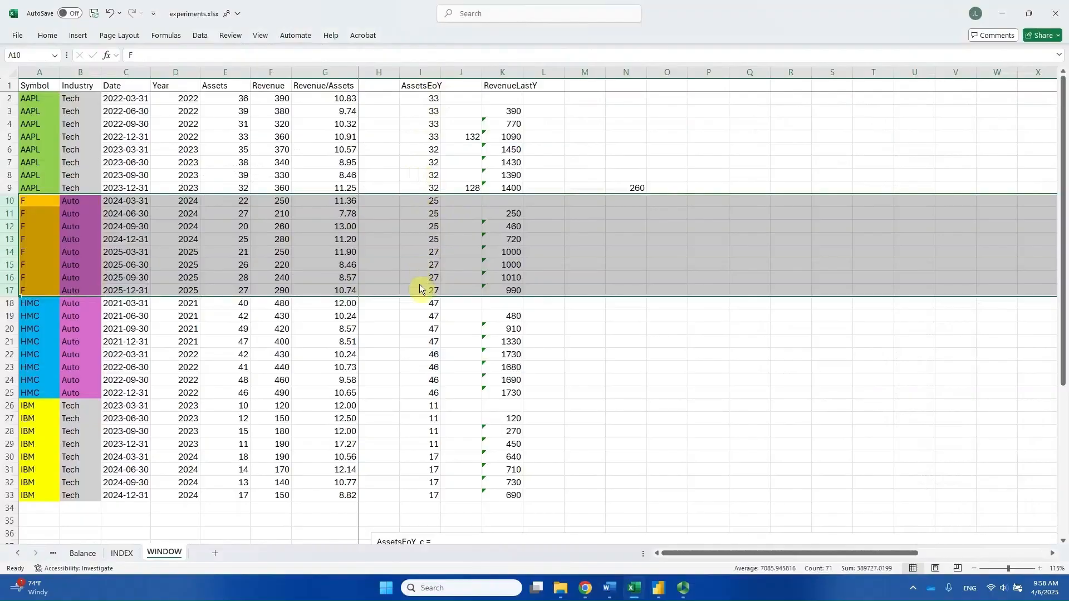
{"action": "key", "text": "alt+Tab"}
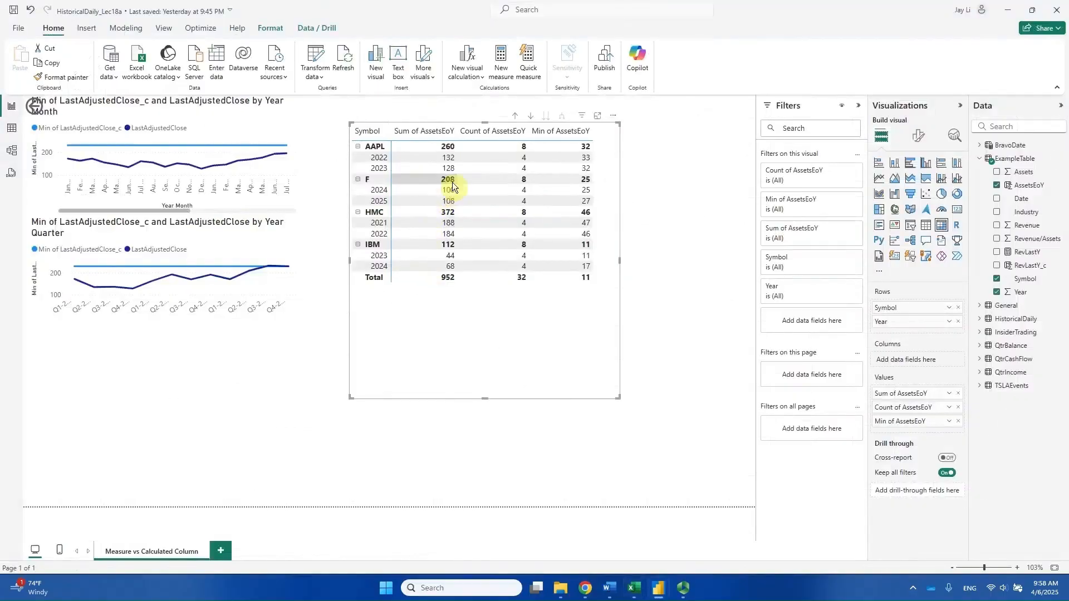
{"action": "key", "text": "alt+Tab"}
{"action": "key", "text": "alt+Tab"}
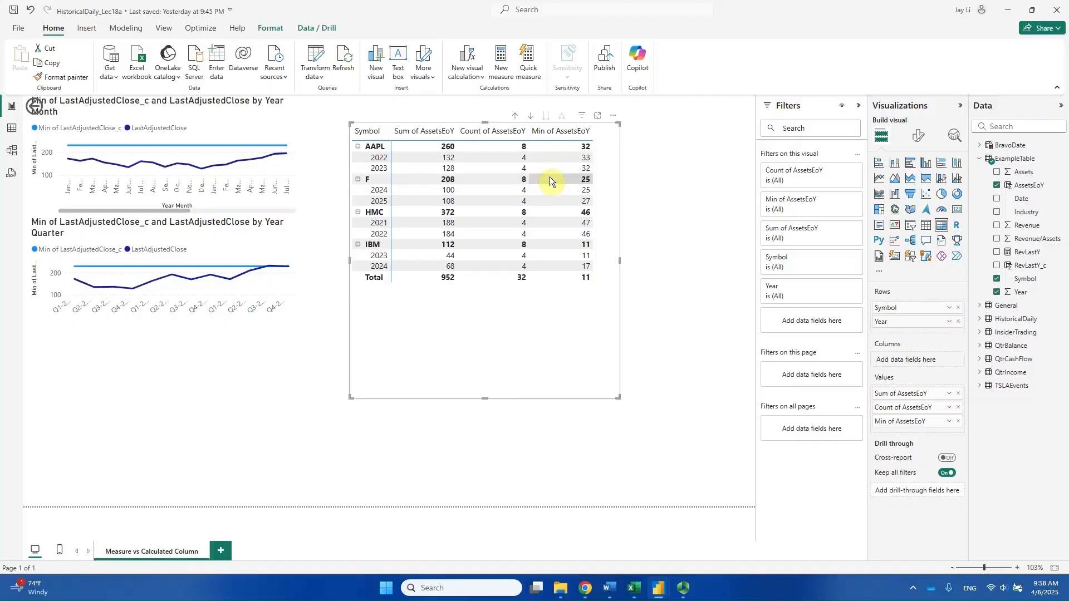
{"action": "key", "text": "alt+Tab"}
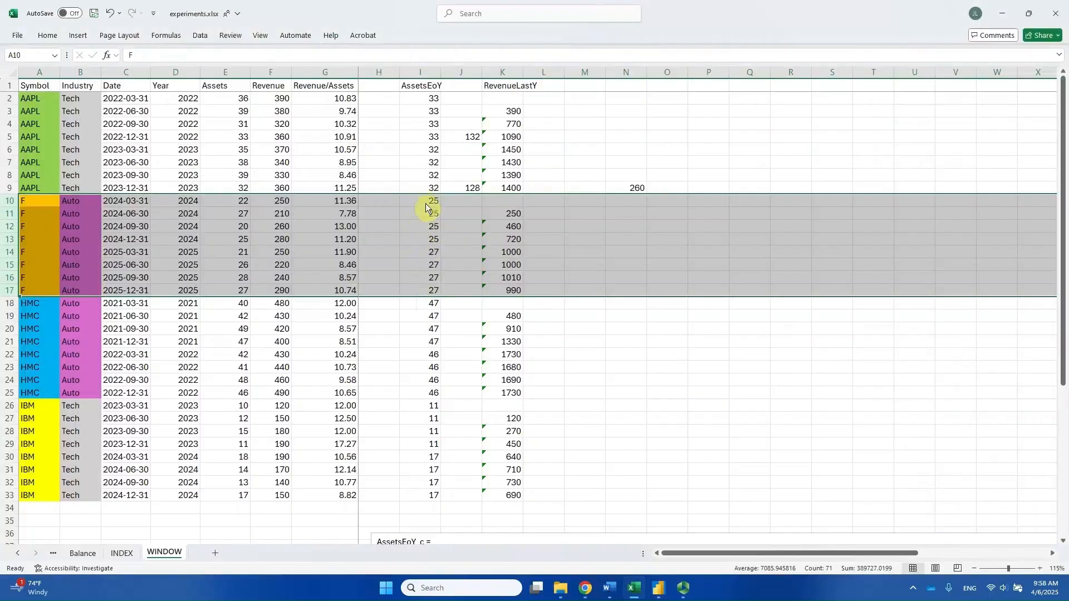
Return to Power BI and highlight the AAPL group in the matrix, followed by its 2023 row alone.
{"action": "key", "text": "alt+Tab"}
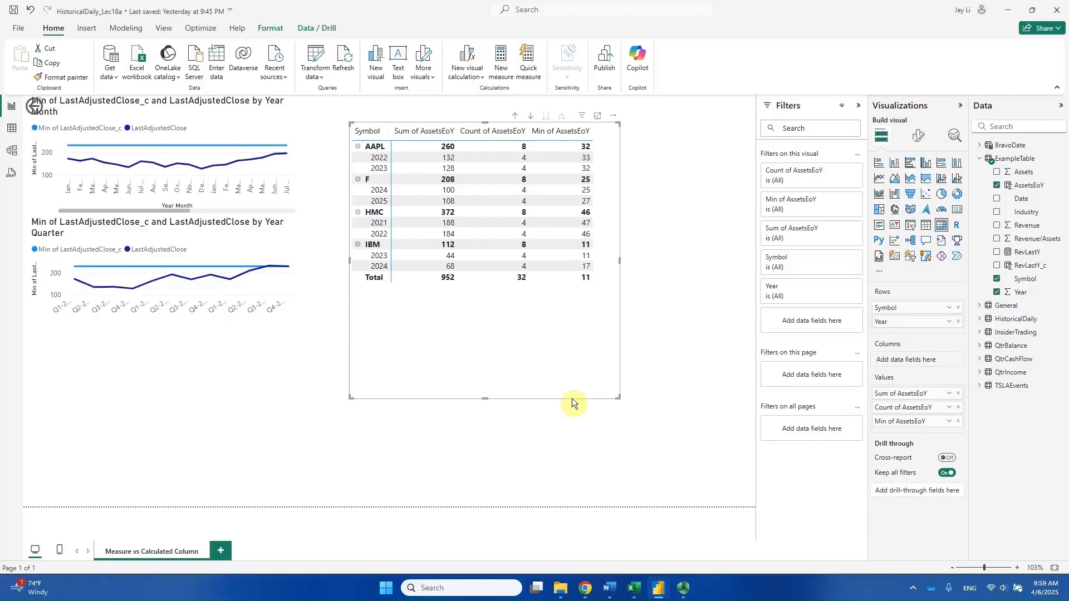
{"action": "left_click", "coordinate": [369, 148]}
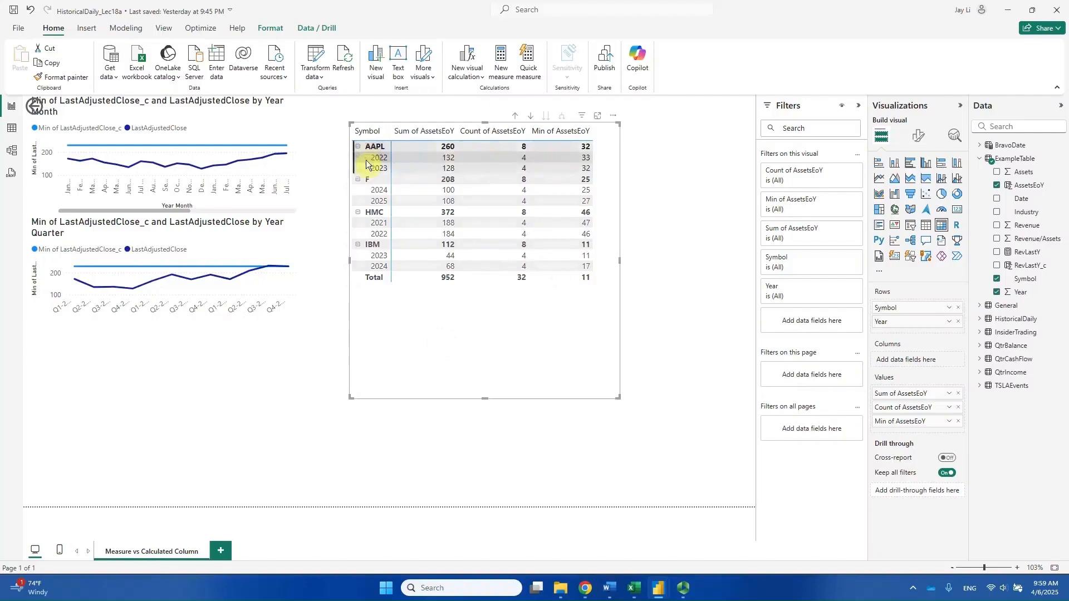
{"action": "left_click", "coordinate": [370, 170]}
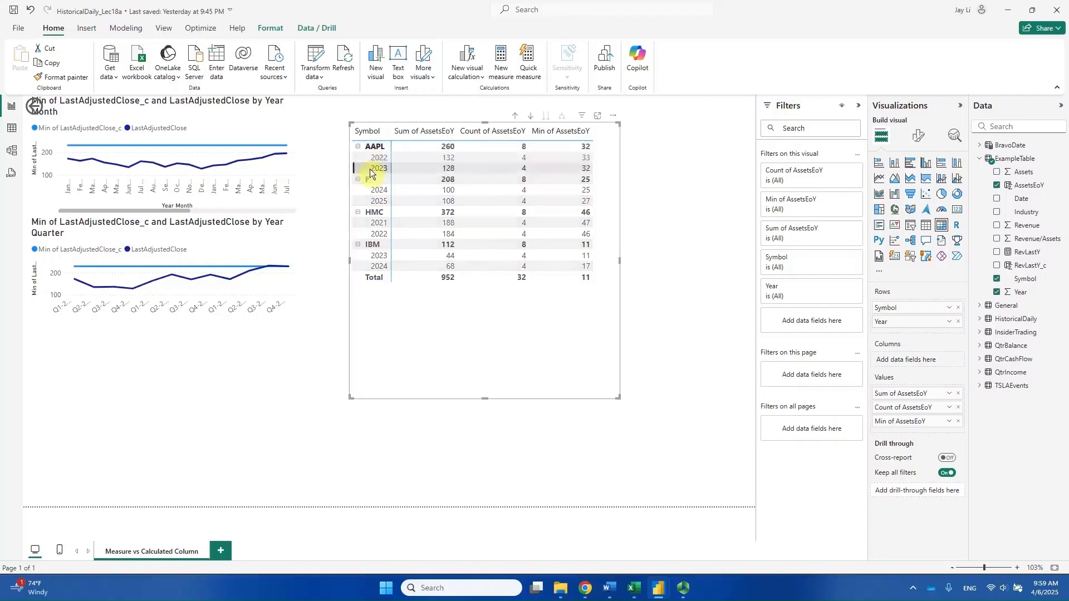